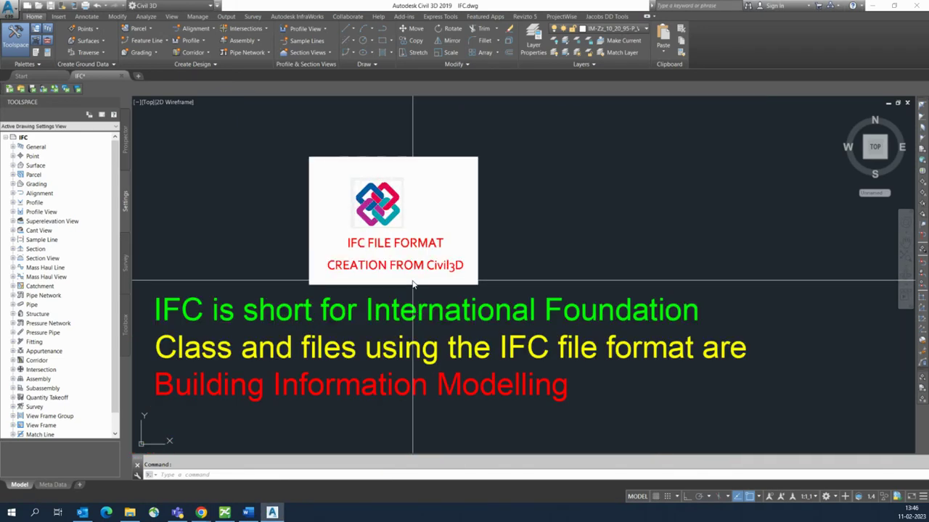
- Crossing-select the IFC title image and caption text and delete them
{"action": "middle_click_drag", "start_coordinate": [401, 285], "coordinate": [407, 287]}
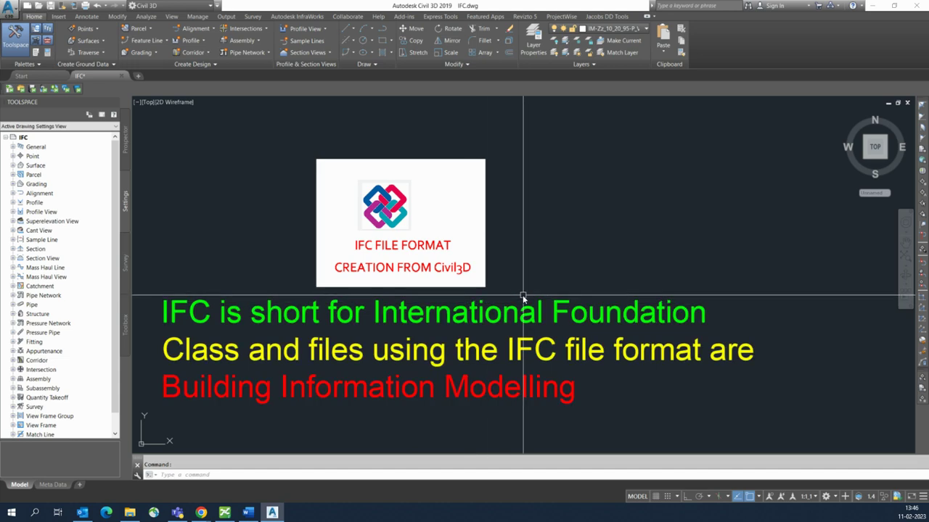
{"action": "scroll", "coordinate": [498, 263], "scroll_direction": "down", "scroll_amount": 3}
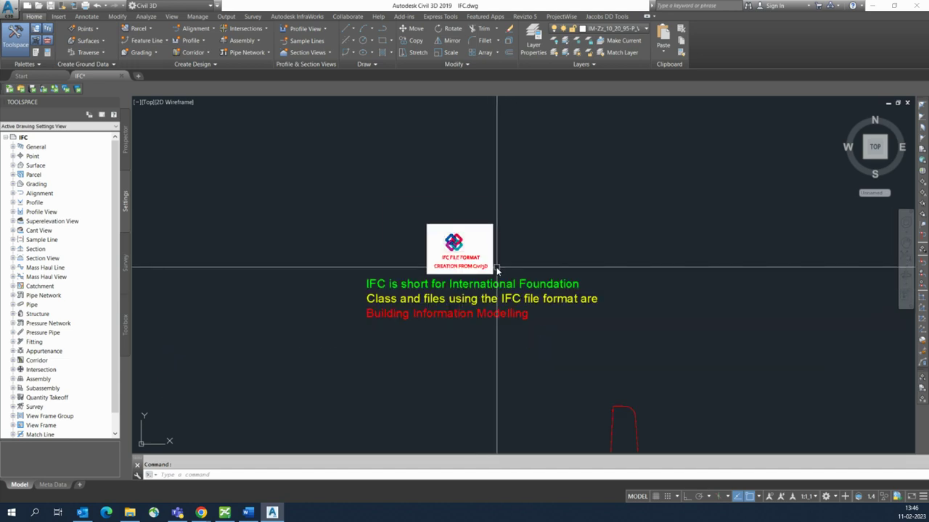
{"action": "middle_click_drag", "start_coordinate": [563, 313], "coordinate": [513, 241]}
{"action": "scroll", "coordinate": [535, 280], "scroll_direction": "up", "scroll_amount": 3}
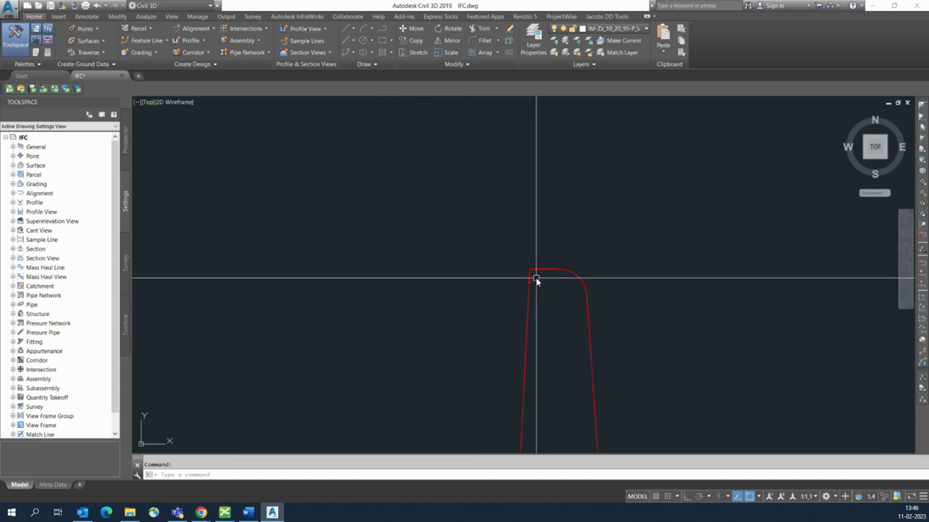
{"action": "scroll", "coordinate": [525, 284], "scroll_direction": "up", "scroll_amount": 2}
{"action": "scroll", "coordinate": [521, 275], "scroll_direction": "up", "scroll_amount": 2}
{"action": "scroll", "coordinate": [516, 269], "scroll_direction": "down", "scroll_amount": 1}
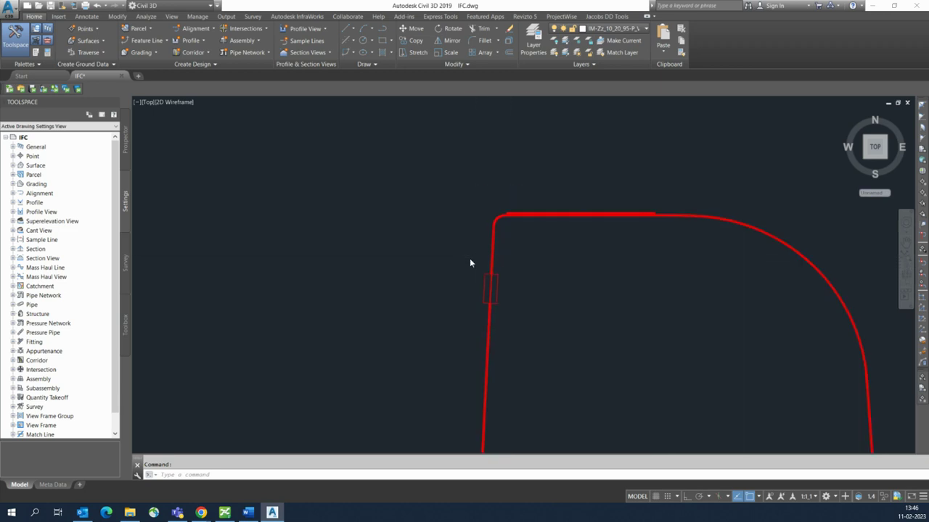
{"action": "scroll", "coordinate": [470, 259], "scroll_direction": "down", "scroll_amount": 3}
{"action": "scroll", "coordinate": [501, 280], "scroll_direction": "down", "scroll_amount": 3}
{"action": "scroll", "coordinate": [508, 290], "scroll_direction": "down", "scroll_amount": 4}
{"action": "middle_click_drag", "start_coordinate": [497, 295], "coordinate": [477, 332]}
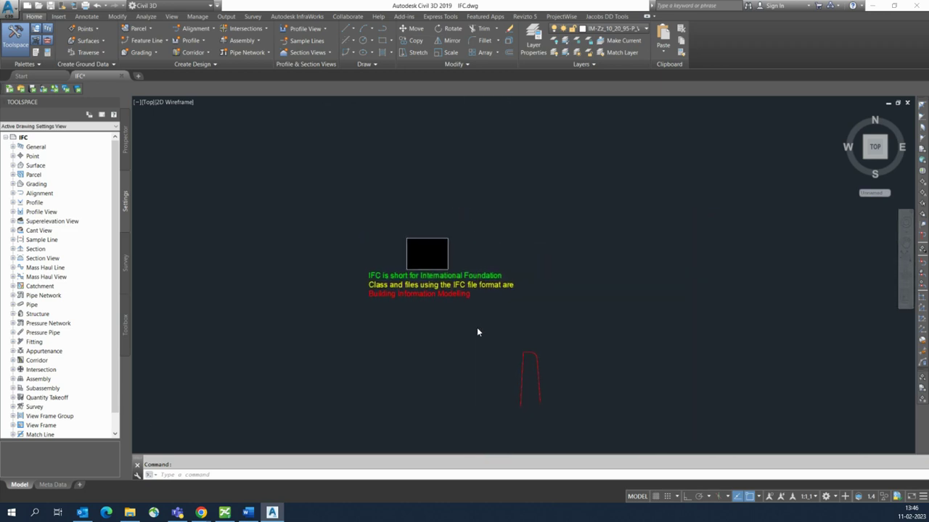
{"action": "scroll", "coordinate": [451, 301], "scroll_direction": "up", "scroll_amount": 1}
{"action": "scroll", "coordinate": [443, 299], "scroll_direction": "up", "scroll_amount": 2}
{"action": "middle_click_drag", "start_coordinate": [443, 300], "coordinate": [435, 332]}
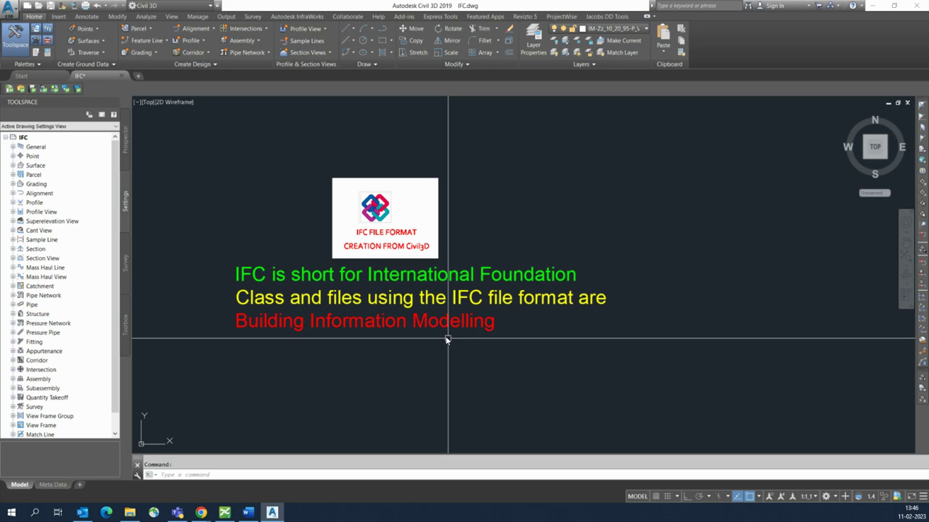
{"action": "scroll", "coordinate": [363, 308], "scroll_direction": "up", "scroll_amount": 2}
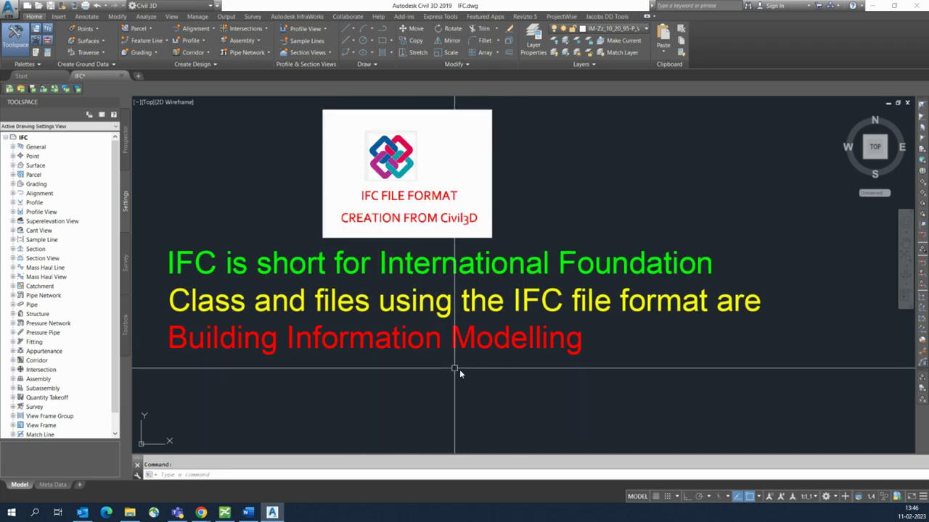
{"action": "scroll", "coordinate": [454, 369], "scroll_direction": "down", "scroll_amount": 2}
{"action": "scroll", "coordinate": [440, 366], "scroll_direction": "up", "scroll_amount": 4}
{"action": "scroll", "coordinate": [441, 367], "scroll_direction": "down", "scroll_amount": 3}
{"action": "scroll", "coordinate": [442, 367], "scroll_direction": "up", "scroll_amount": 1}
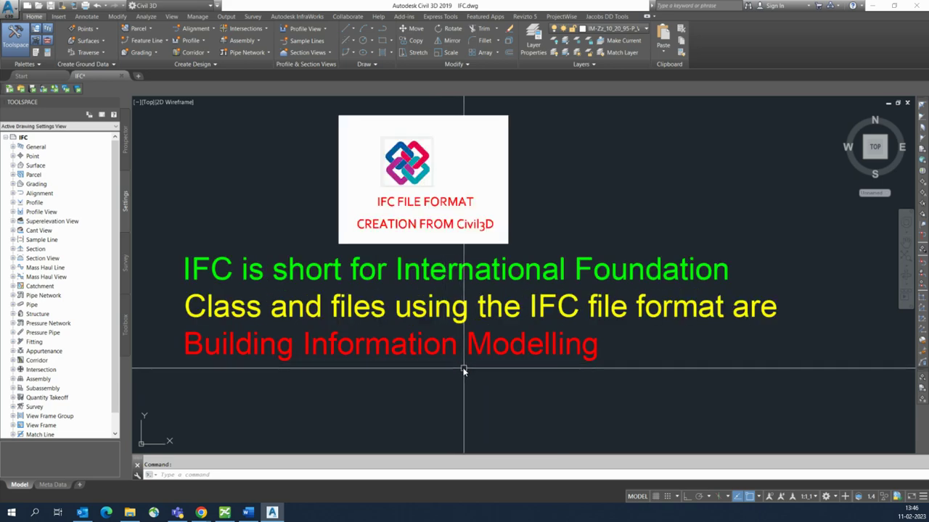
{"action": "left_click", "coordinate": [485, 377]}
{"action": "left_click", "coordinate": [407, 217]}
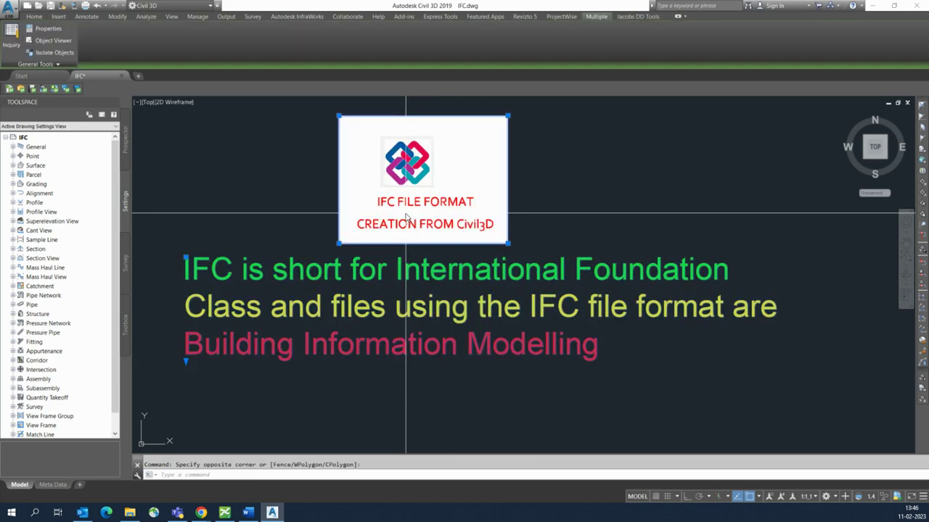
{"action": "key", "text": "Delete"}
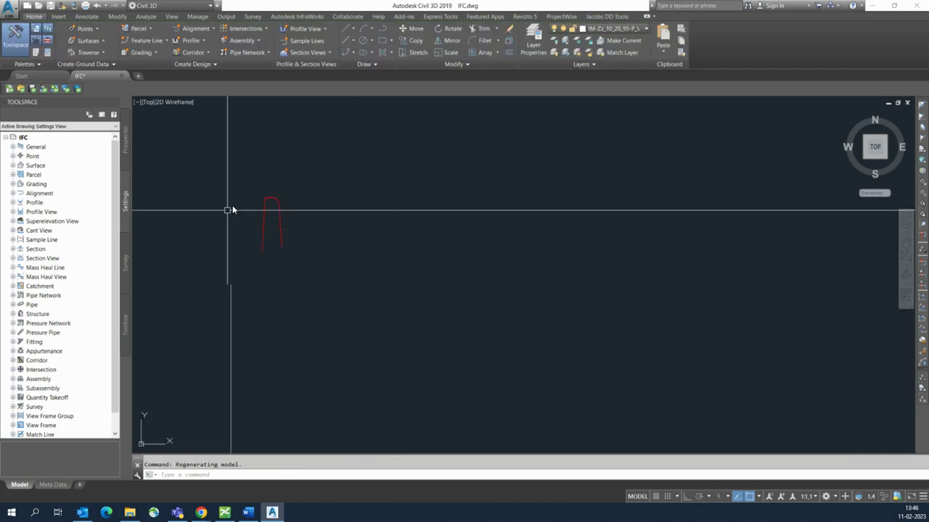
- Check the remaining red corridor outline in SW Isometric view
{"action": "scroll", "coordinate": [254, 203], "scroll_direction": "up", "scroll_amount": 5}
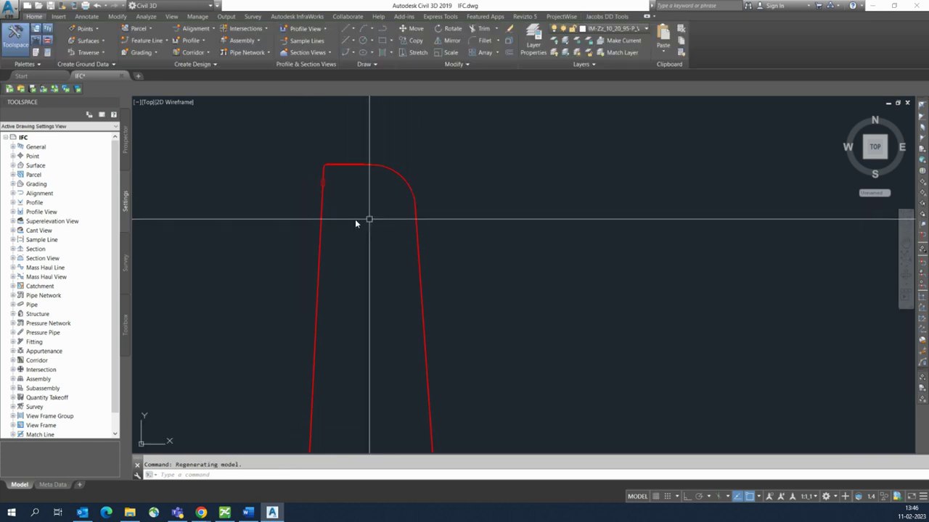
{"action": "left_click", "coordinate": [150, 101]}
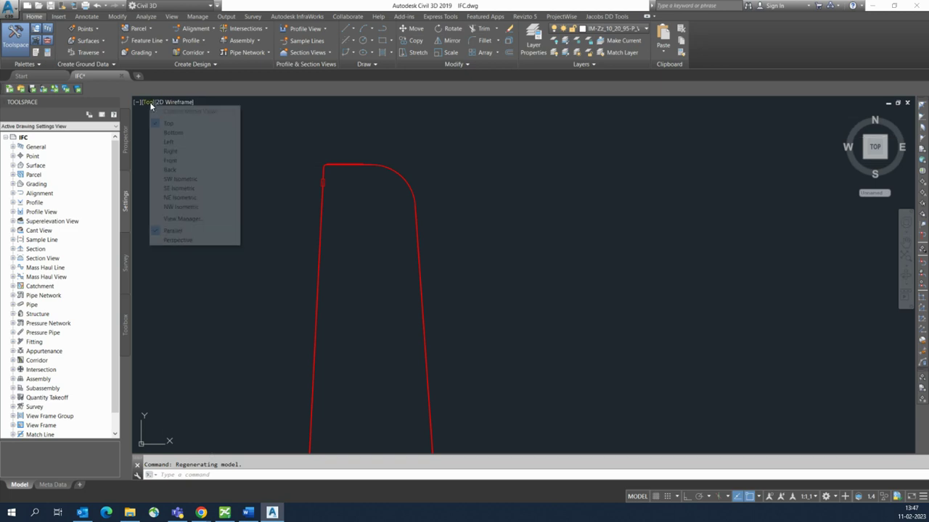
{"action": "left_click", "coordinate": [171, 179]}
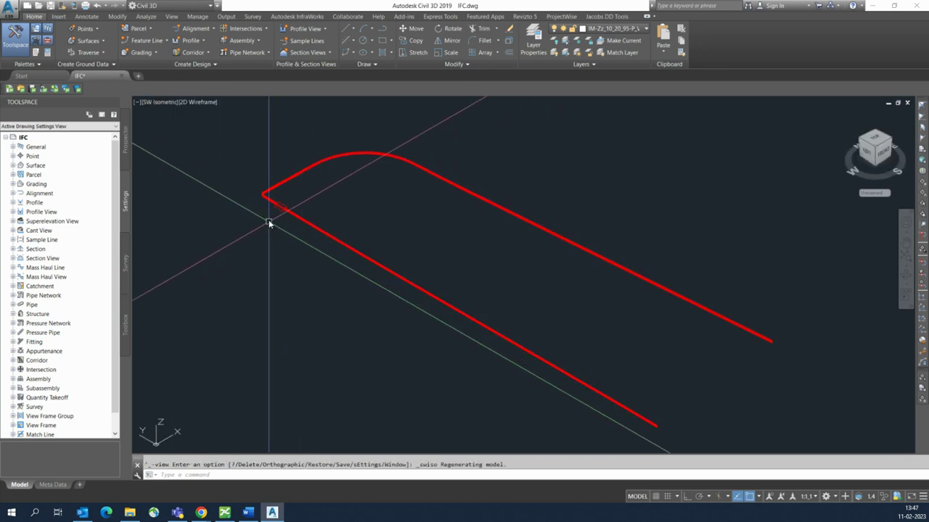
{"action": "scroll", "coordinate": [283, 203], "scroll_direction": "up", "scroll_amount": 3}
{"action": "scroll", "coordinate": [319, 196], "scroll_direction": "up", "scroll_amount": 2}
{"action": "scroll", "coordinate": [312, 217], "scroll_direction": "down", "scroll_amount": 2}
{"action": "scroll", "coordinate": [290, 222], "scroll_direction": "up", "scroll_amount": 2}
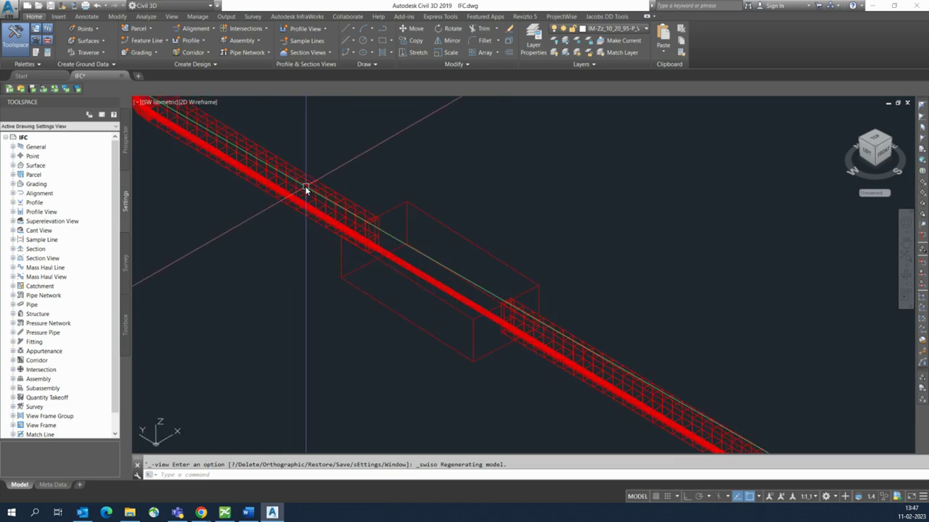
{"action": "scroll", "coordinate": [307, 191], "scroll_direction": "down", "scroll_amount": 2}
{"action": "scroll", "coordinate": [276, 248], "scroll_direction": "down", "scroll_amount": 2}
{"action": "scroll", "coordinate": [352, 243], "scroll_direction": "up", "scroll_amount": 1}
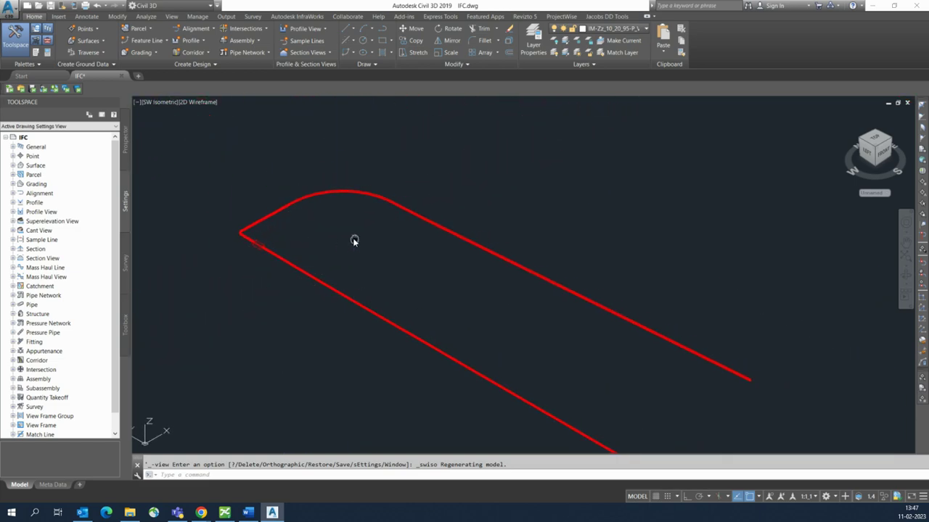
{"action": "scroll", "coordinate": [338, 239], "scroll_direction": "down", "scroll_amount": 1}
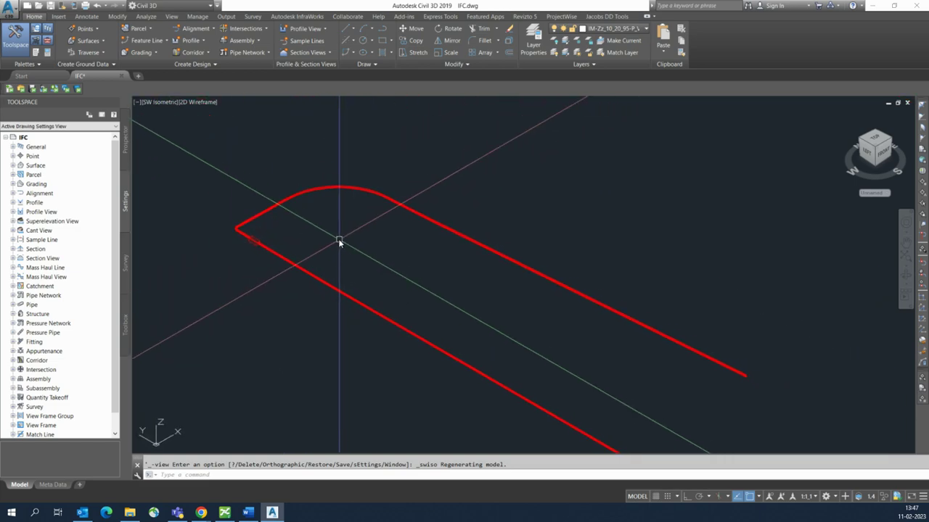
- Return the viewport to the Top plan view
{"action": "left_click", "coordinate": [157, 102]}
{"action": "left_click", "coordinate": [174, 126]}
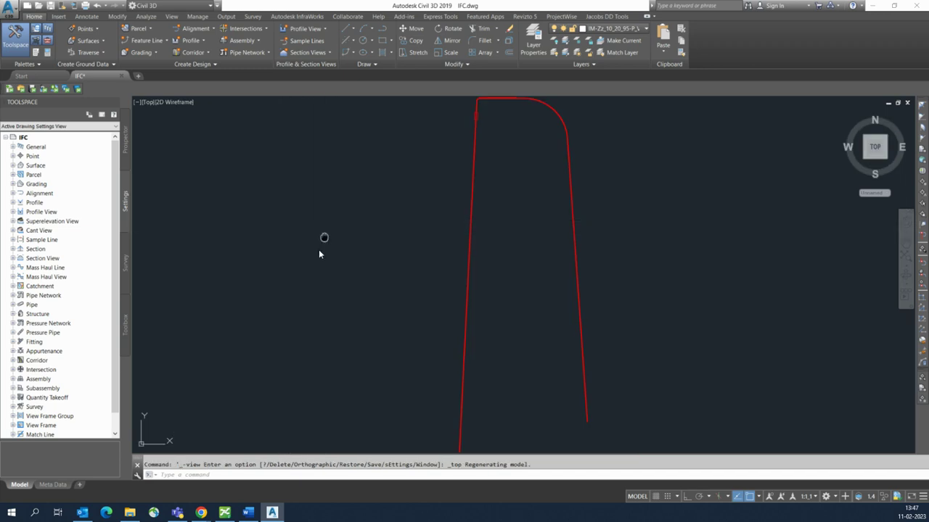
{"action": "left_click", "coordinate": [10, 7]}
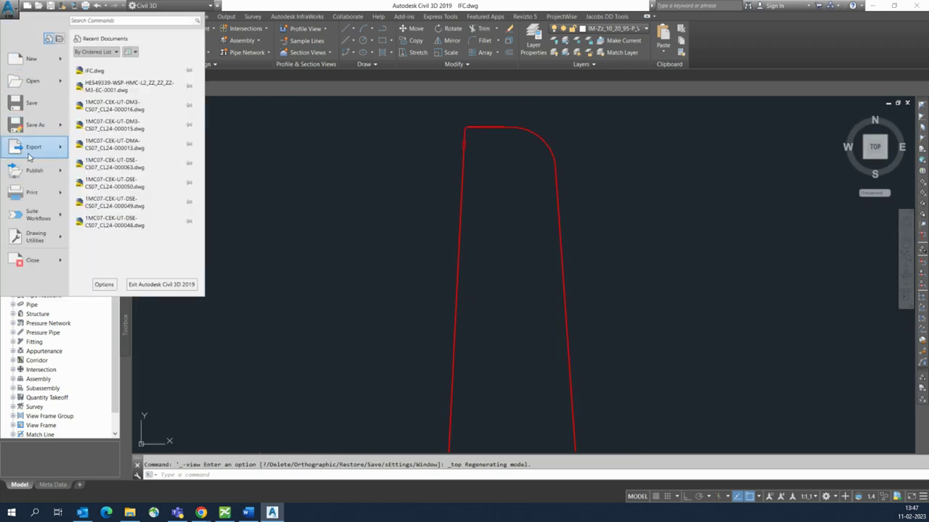
{"action": "mouse_move", "coordinate": [33, 147]}
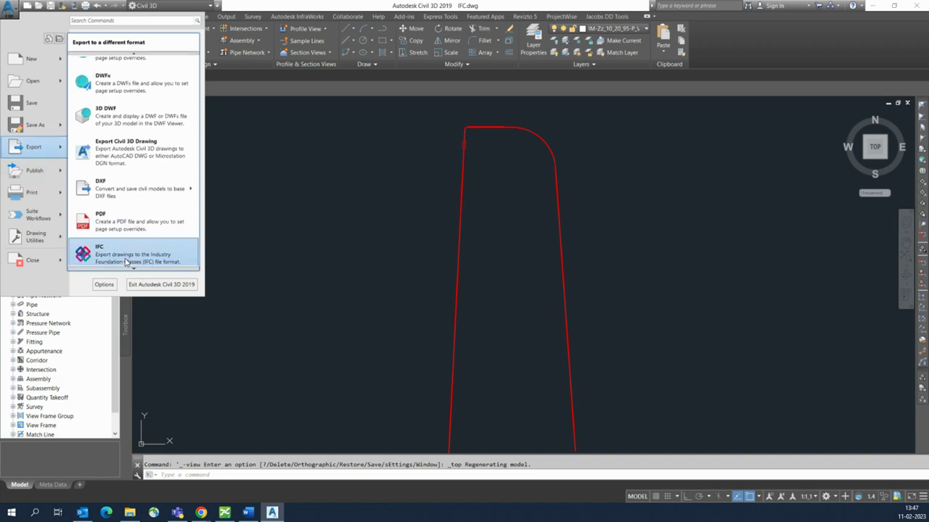
- Start an IFC export from the Export menu and browse for the save location
{"action": "left_click", "coordinate": [119, 254]}
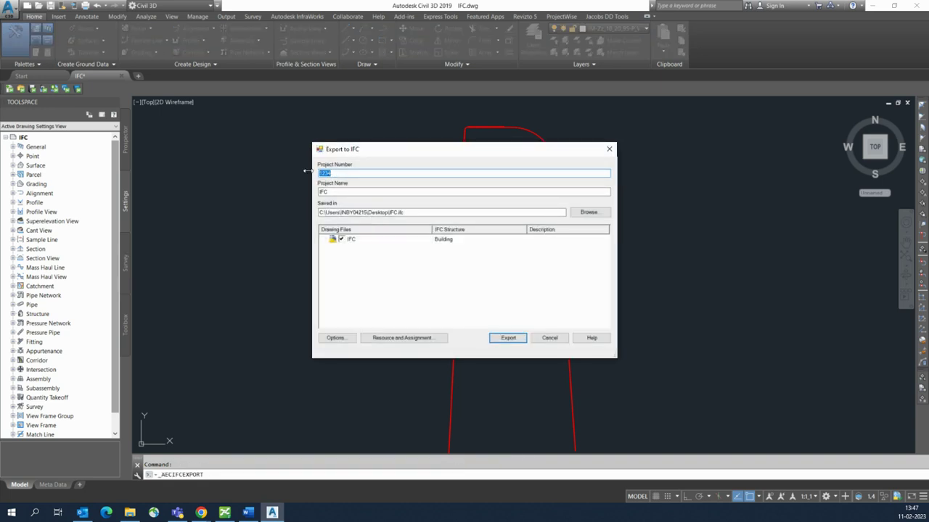
{"action": "left_click", "coordinate": [577, 215]}
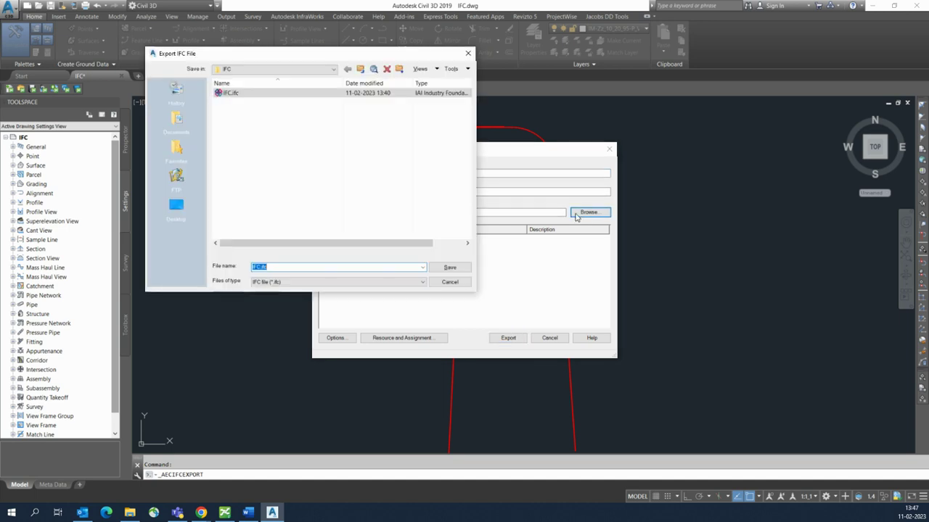
- Navigate the save dialog to the IFC folder inside Points
{"action": "left_click", "coordinate": [316, 71]}
{"action": "left_click", "coordinate": [284, 138]}
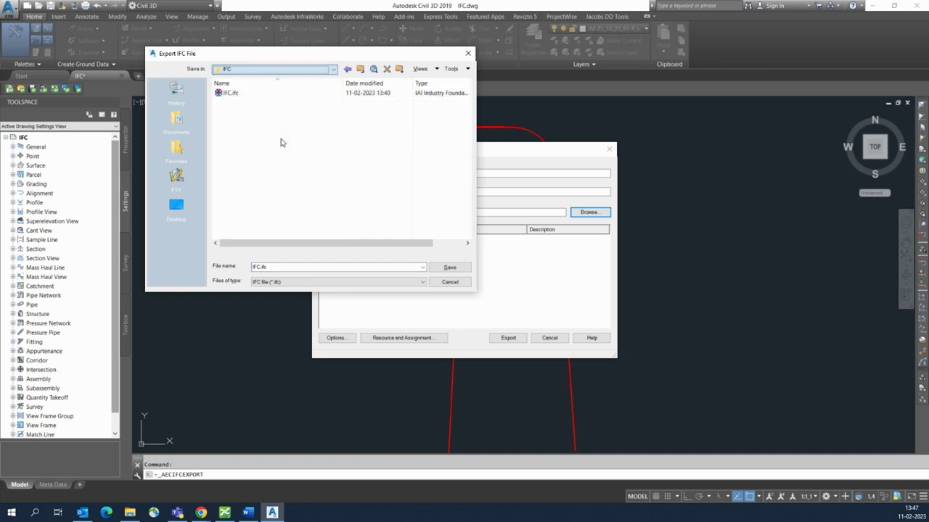
{"action": "left_click", "coordinate": [359, 68]}
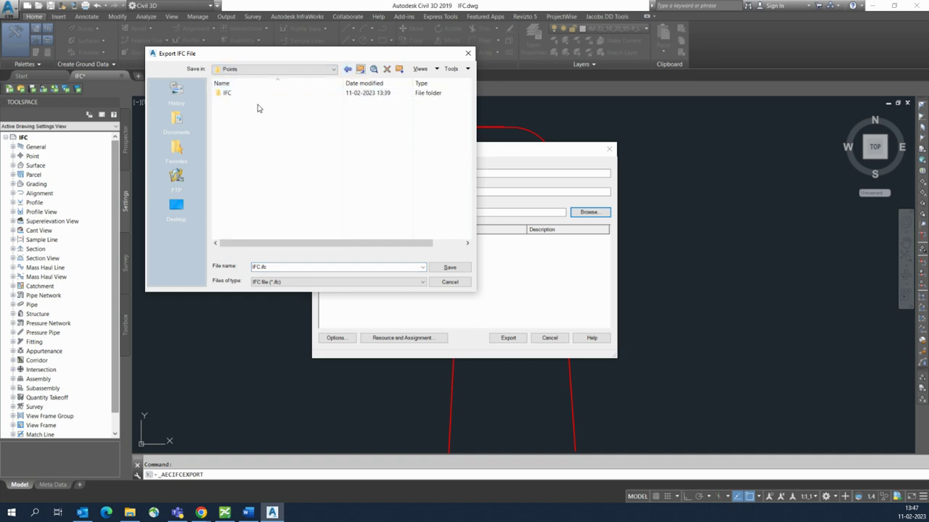
{"action": "double_click", "coordinate": [243, 95]}
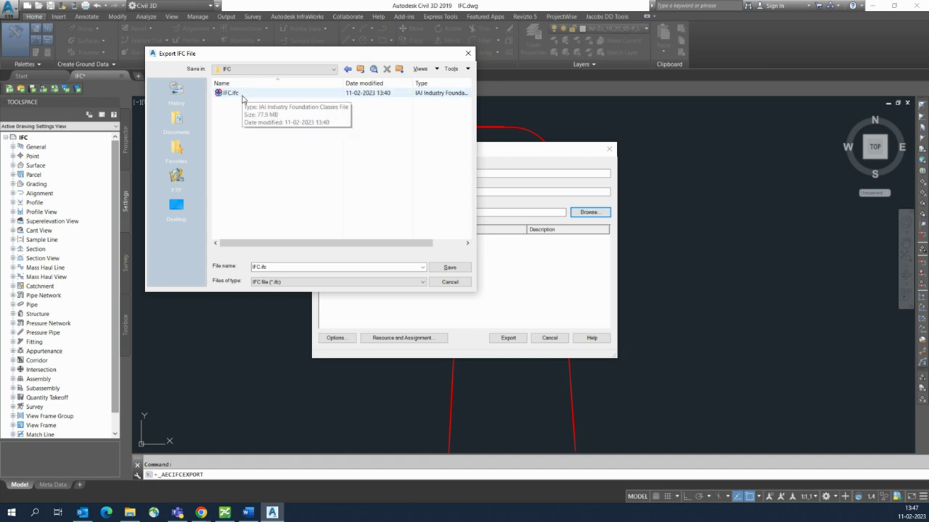
{"action": "left_click", "coordinate": [242, 98]}
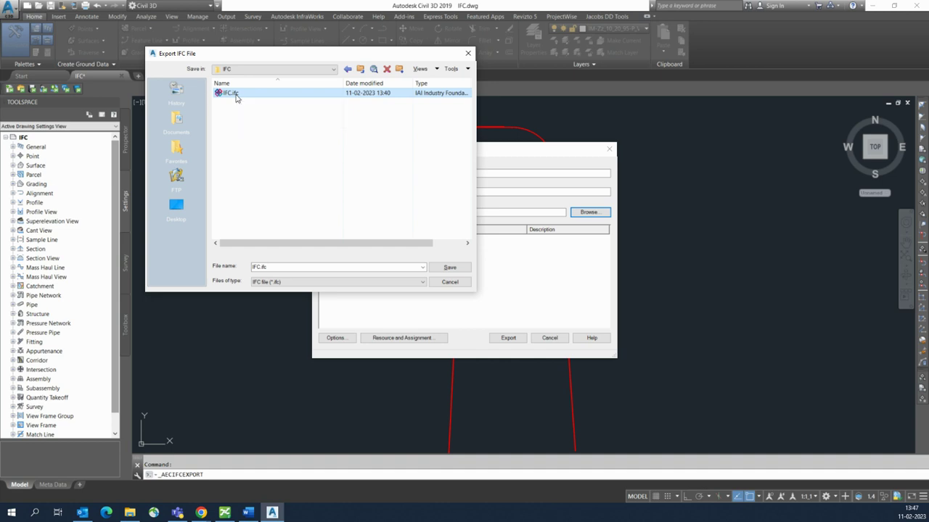
{"action": "double_click", "coordinate": [235, 93]}
- Delete the old IFC.ifc there and save the export as IFC.ifc
{"action": "right_click", "coordinate": [233, 97]}
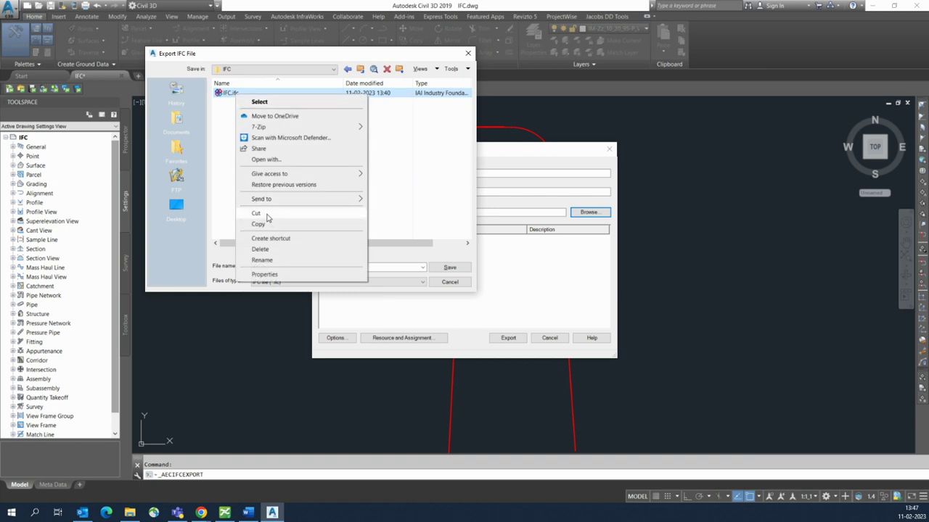
{"action": "left_click", "coordinate": [262, 249]}
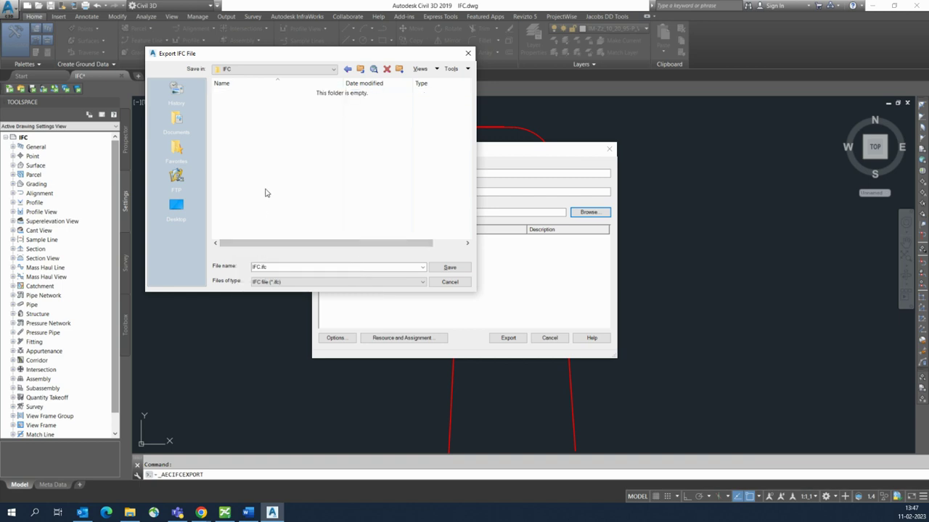
{"action": "left_click", "coordinate": [271, 267]}
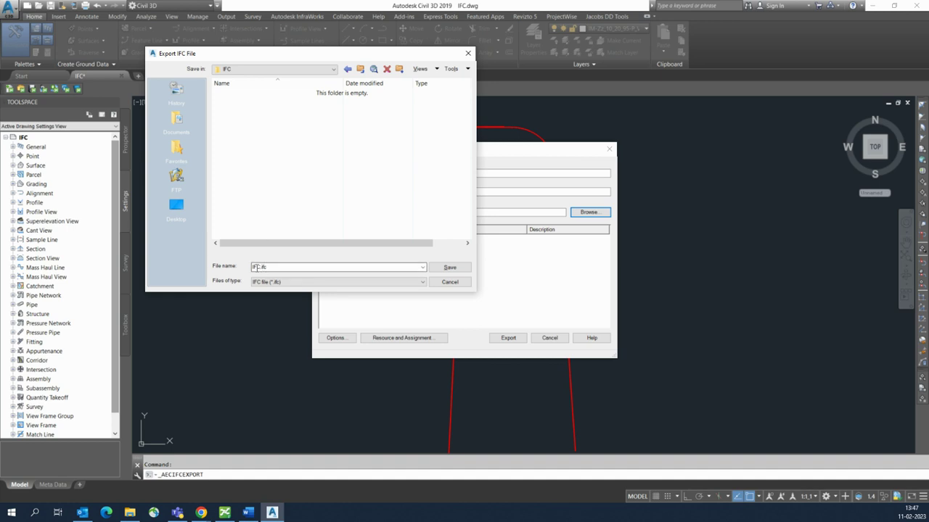
{"action": "left_click", "coordinate": [446, 267]}
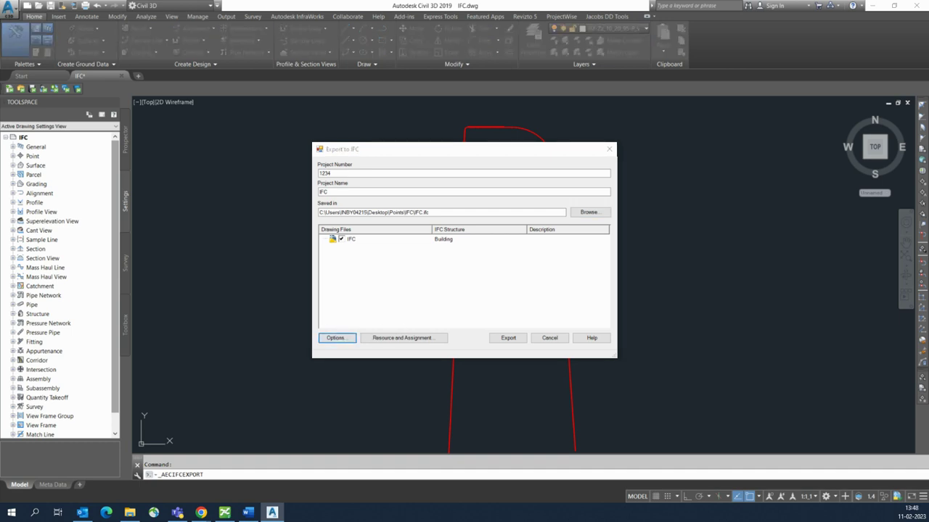
- Review the IFC options' View and Header settings, keep schema IFC 4x1, and export
{"action": "left_click", "coordinate": [335, 339]}
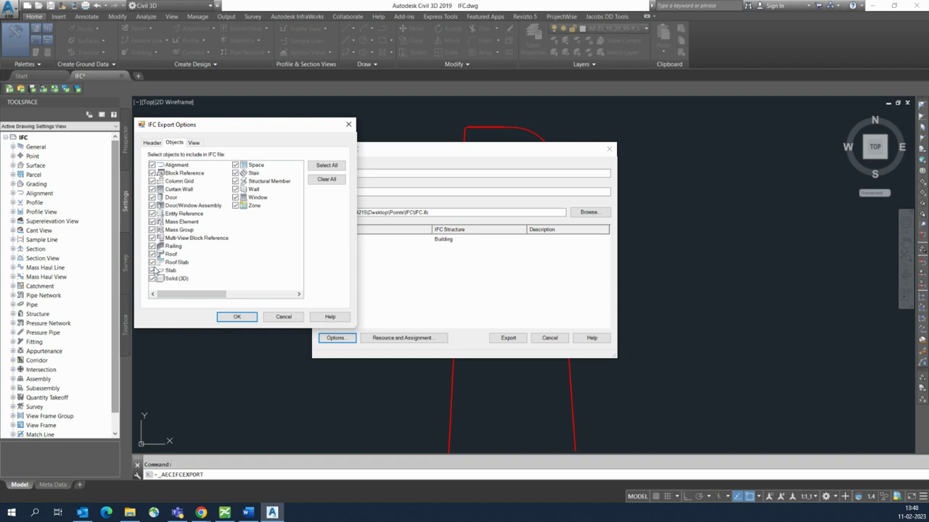
{"action": "left_click", "coordinate": [193, 143]}
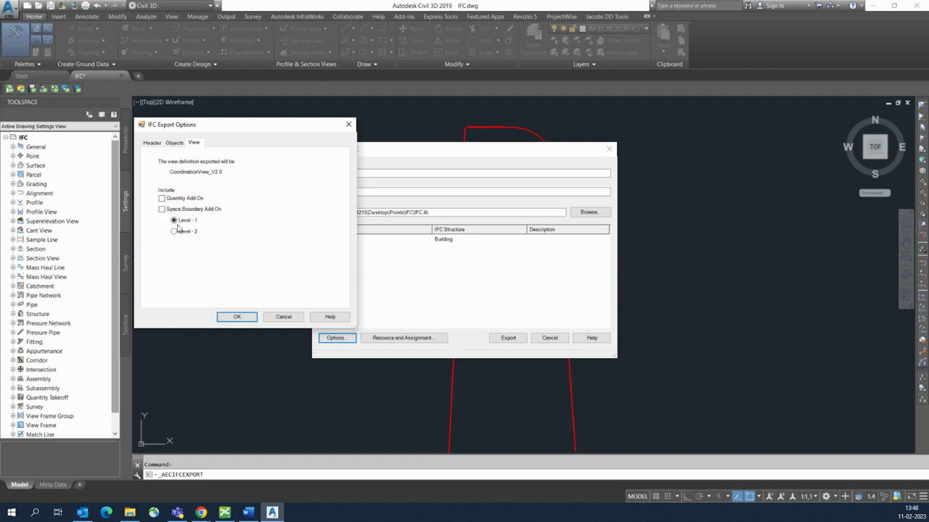
{"action": "left_click", "coordinate": [153, 144]}
{"action": "left_click", "coordinate": [171, 168]}
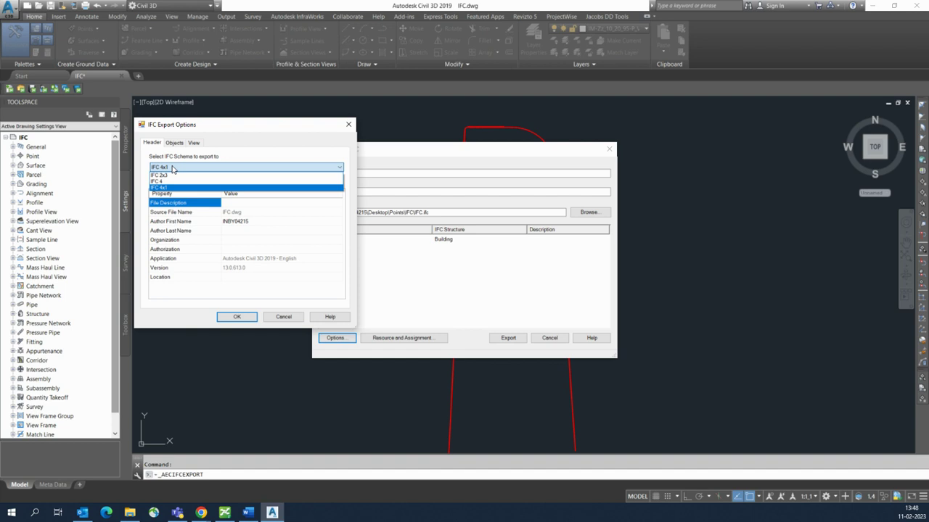
{"action": "left_click", "coordinate": [172, 168]}
{"action": "left_click", "coordinate": [238, 317]}
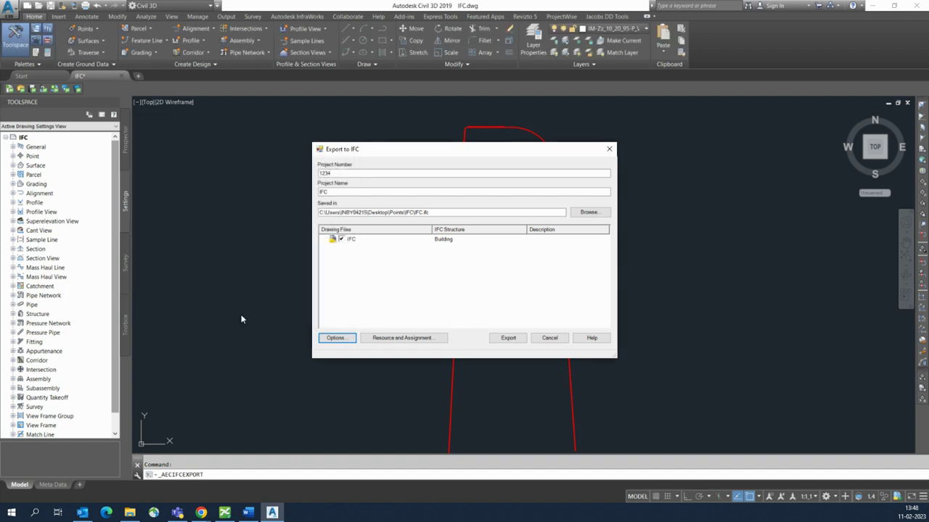
{"action": "left_click", "coordinate": [506, 339]}
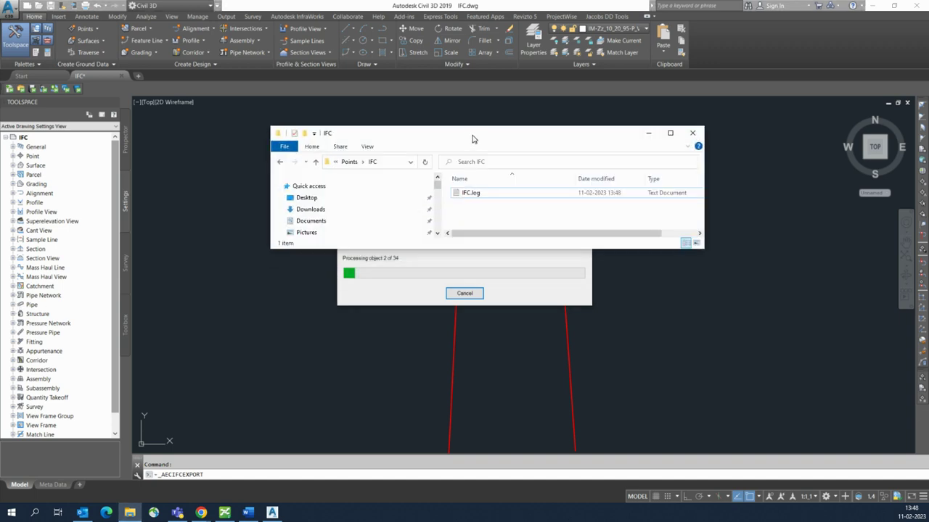
- Place the Points\IFC folder below the progress dialog and select the new 77.9 MB IFC.ifc
{"action": "left_click_drag", "start_coordinate": [472, 139], "coordinate": [477, 326]}
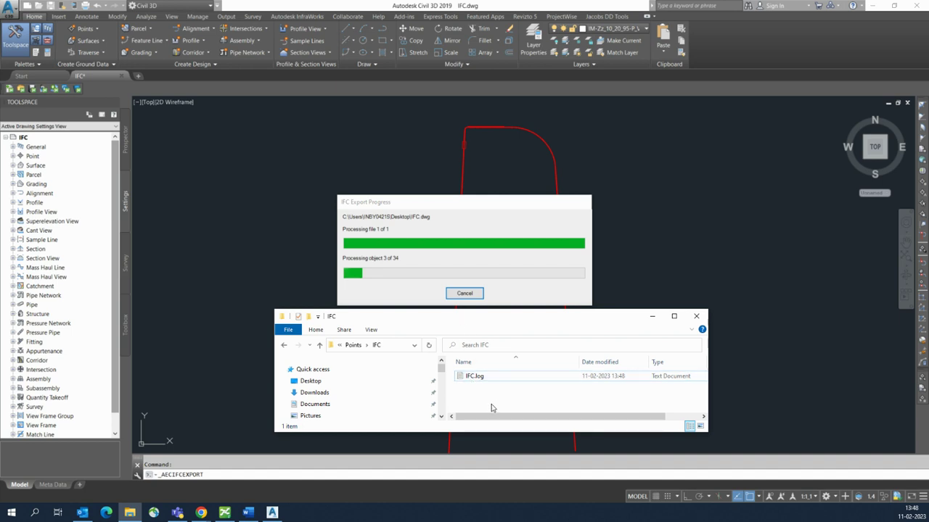
{"action": "left_click_drag", "start_coordinate": [510, 433], "coordinate": [511, 440]}
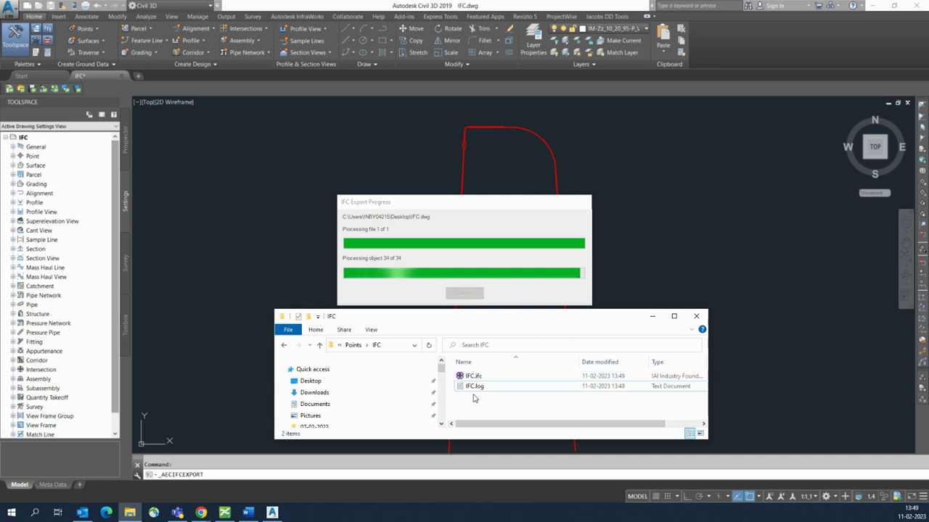
{"action": "left_click", "coordinate": [473, 378]}
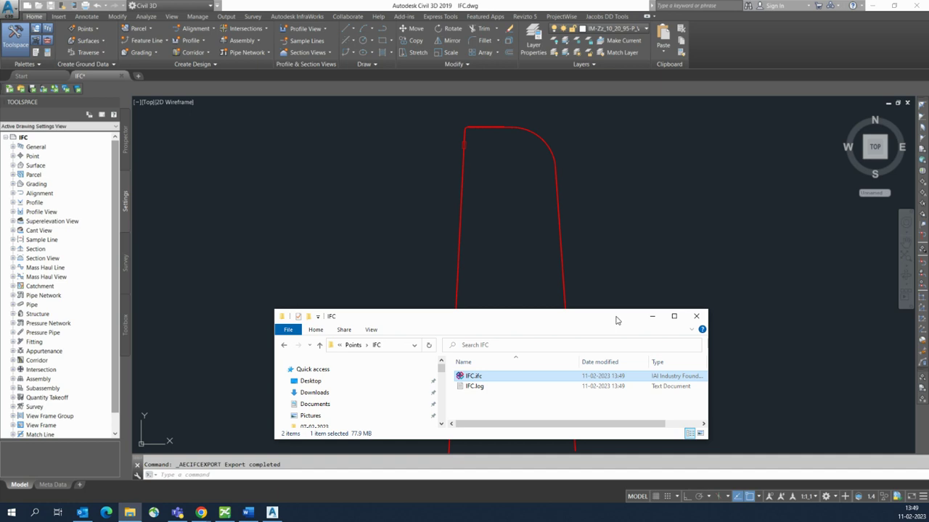
- Minimize the folder window and switch the viewport to SW Isometric
{"action": "left_click", "coordinate": [652, 316]}
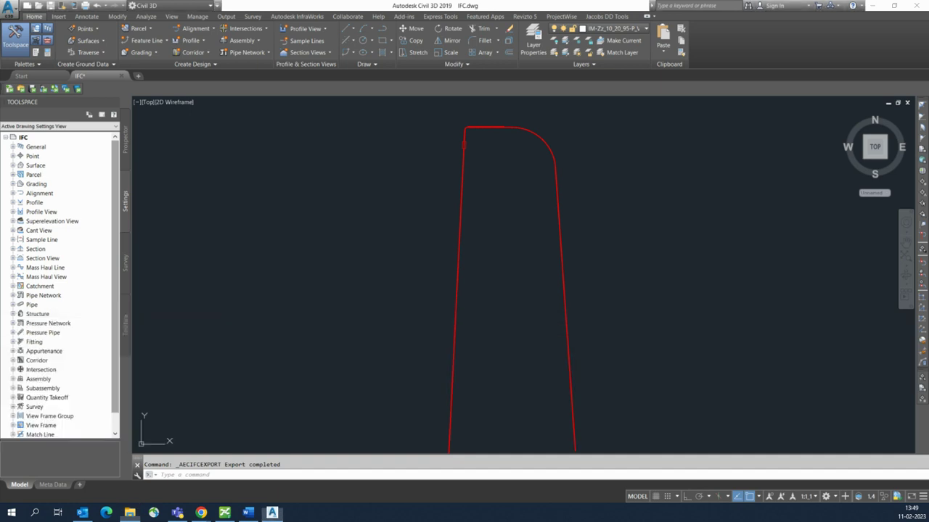
{"action": "scroll", "coordinate": [427, 267], "scroll_direction": "down", "scroll_amount": 4}
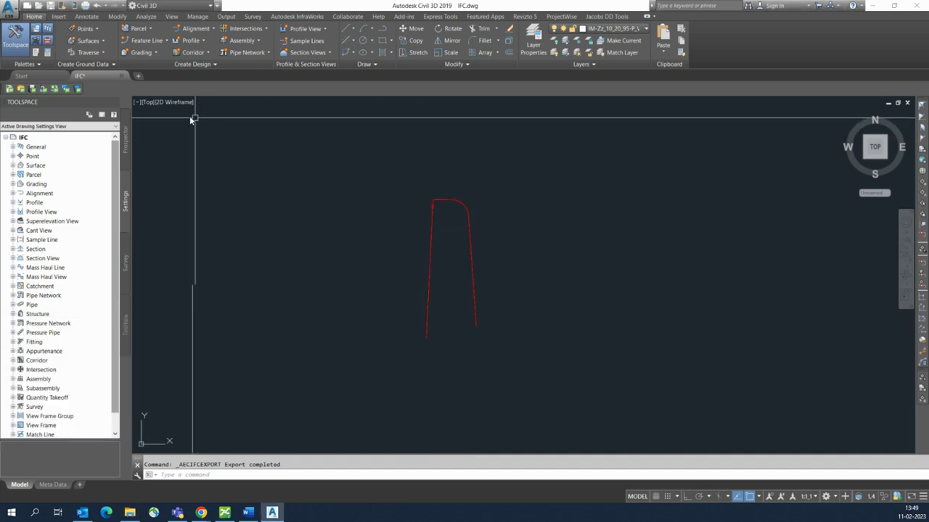
{"action": "left_click", "coordinate": [148, 102]}
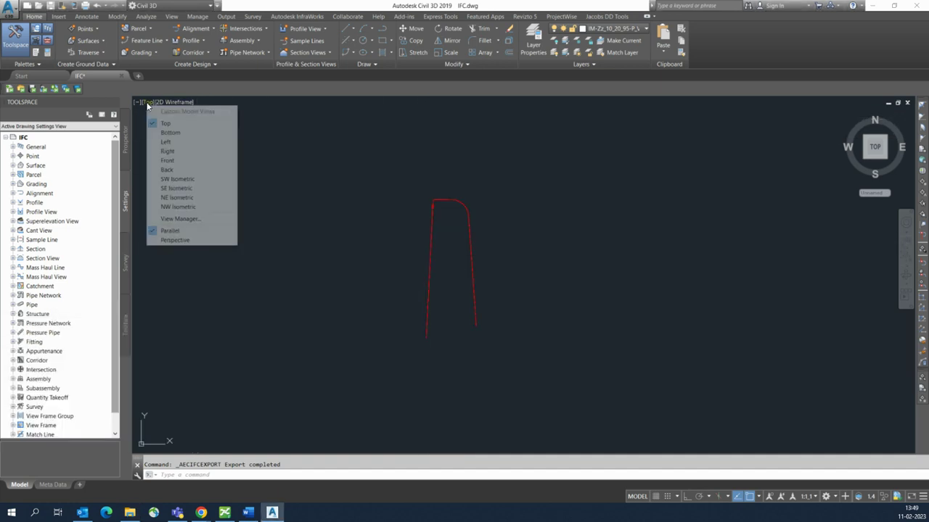
{"action": "left_click", "coordinate": [175, 179]}
- Zoom, orbit and pan around the corridor pipe and its box structures
{"action": "scroll", "coordinate": [281, 201], "scroll_direction": "up", "scroll_amount": 3}
{"action": "scroll", "coordinate": [265, 183], "scroll_direction": "up", "scroll_amount": 2}
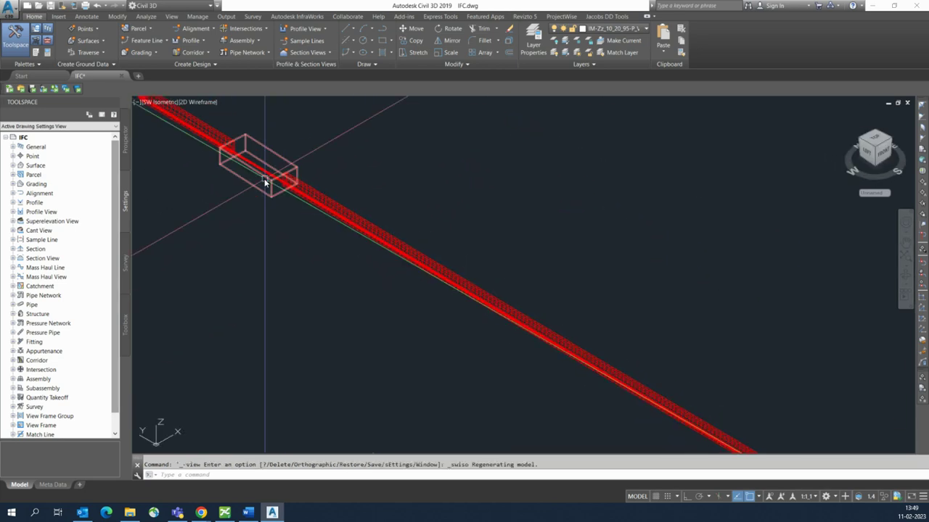
{"action": "scroll", "coordinate": [265, 183], "scroll_direction": "up", "scroll_amount": 2}
{"action": "scroll", "coordinate": [317, 269], "scroll_direction": "up", "scroll_amount": 1}
{"action": "scroll", "coordinate": [322, 259], "scroll_direction": "up", "scroll_amount": 2}
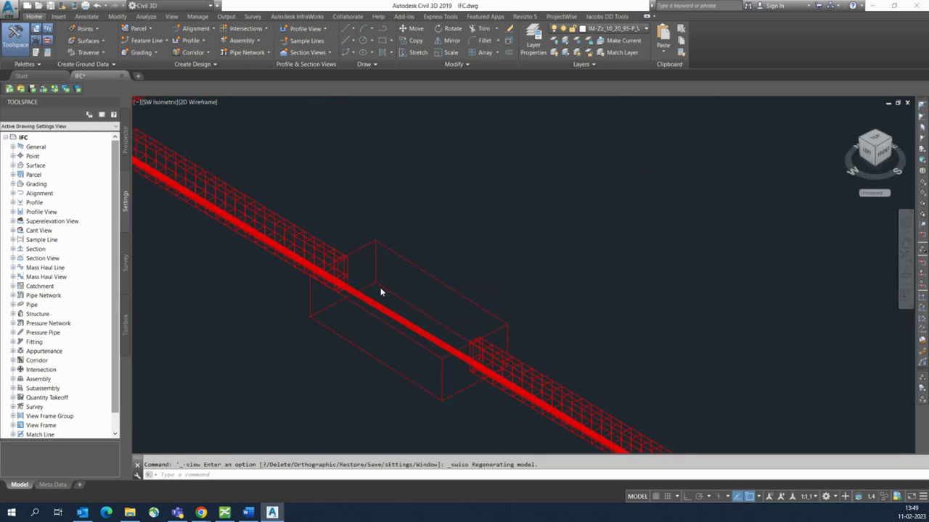
{"action": "mouse_move", "coordinate": [380, 287]}
{"action": "middle_mouse_down", "text": "shift"}
{"action": "mouse_move", "coordinate": [331, 269]}
{"action": "mouse_move", "coordinate": [378, 293]}
{"action": "mouse_move", "coordinate": [450, 202]}
{"action": "middle_mouse_up", "text": "shift"}
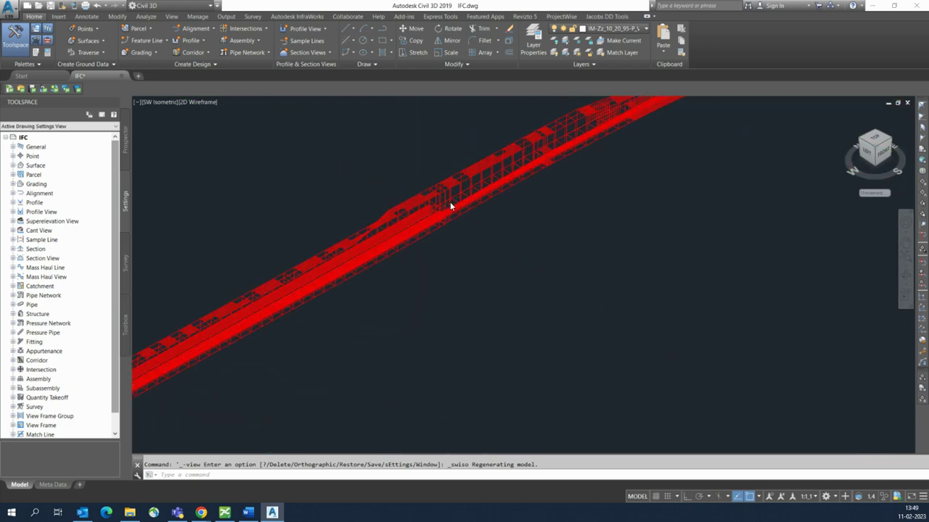
{"action": "scroll", "coordinate": [450, 202], "scroll_direction": "up", "scroll_amount": 2}
{"action": "scroll", "coordinate": [435, 217], "scroll_direction": "up", "scroll_amount": 2}
{"action": "scroll", "coordinate": [388, 255], "scroll_direction": "up", "scroll_amount": 2}
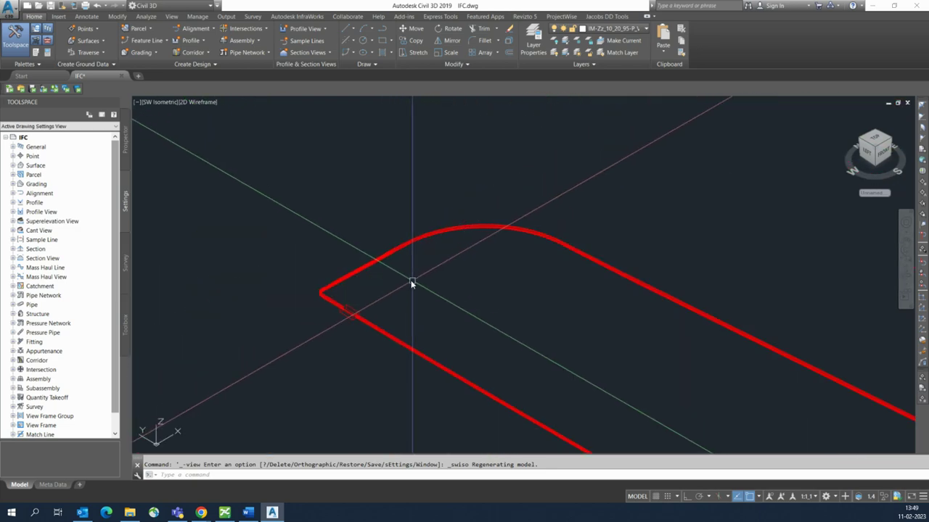
{"action": "scroll", "coordinate": [363, 243], "scroll_direction": "down", "scroll_amount": 2}
{"action": "scroll", "coordinate": [314, 211], "scroll_direction": "up", "scroll_amount": 2}
{"action": "scroll", "coordinate": [348, 283], "scroll_direction": "up", "scroll_amount": 1}
{"action": "scroll", "coordinate": [376, 273], "scroll_direction": "up", "scroll_amount": 1}
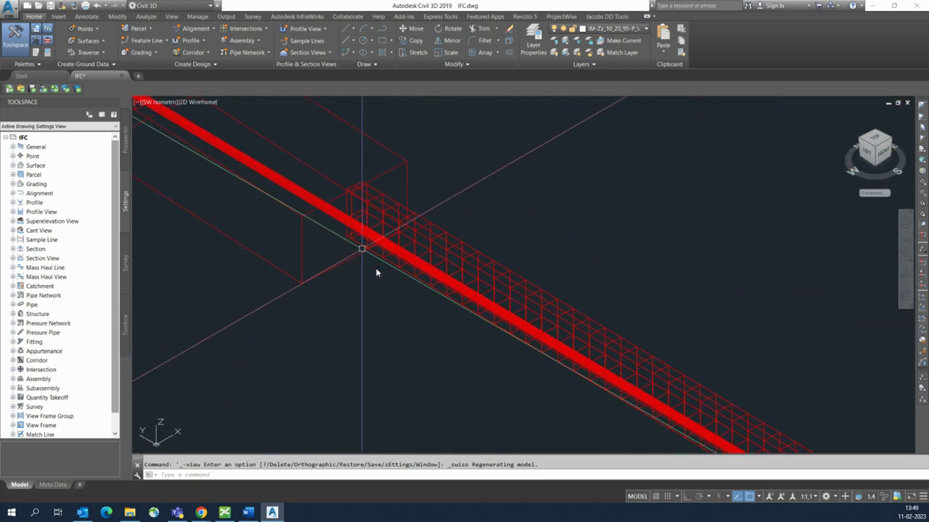
{"action": "scroll", "coordinate": [411, 296], "scroll_direction": "down", "scroll_amount": 1}
{"action": "scroll", "coordinate": [411, 308], "scroll_direction": "down", "scroll_amount": 2}
{"action": "scroll", "coordinate": [395, 301], "scroll_direction": "up", "scroll_amount": 2}
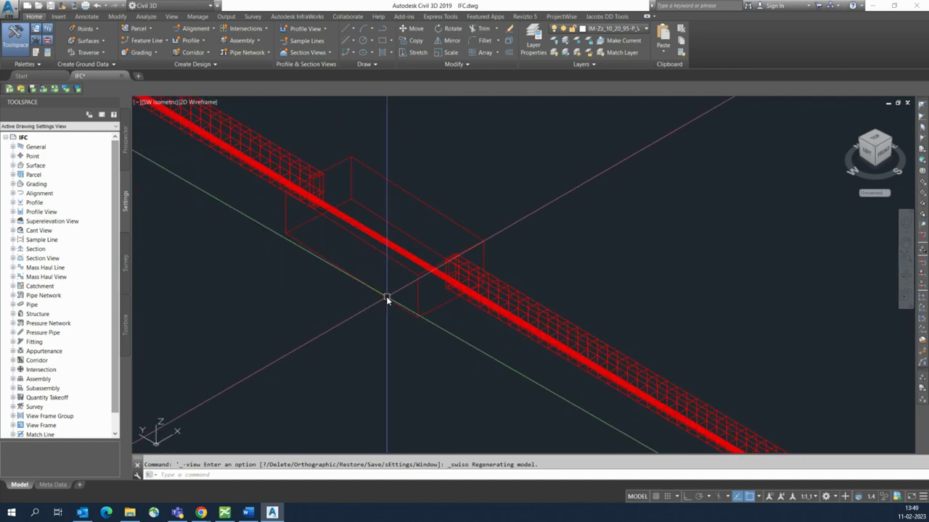
{"action": "middle_click_drag", "start_coordinate": [386, 299], "coordinate": [387, 327]}
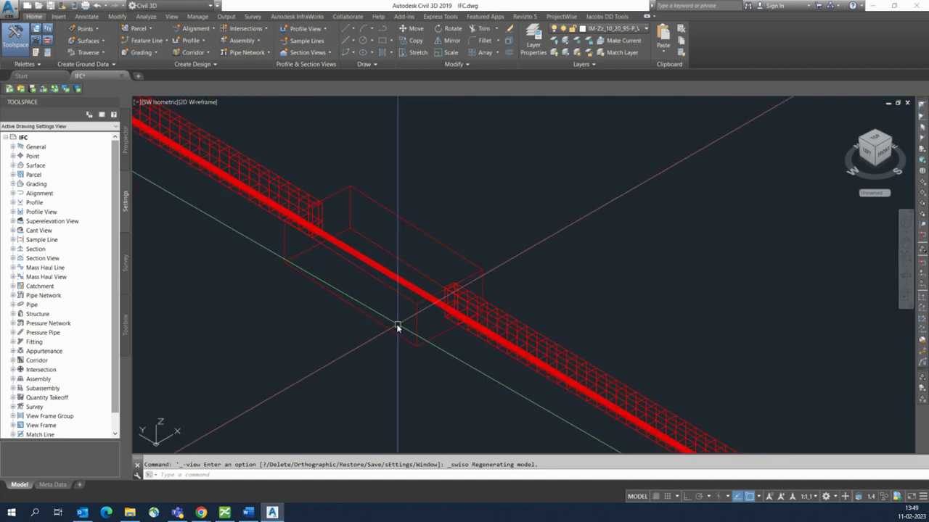